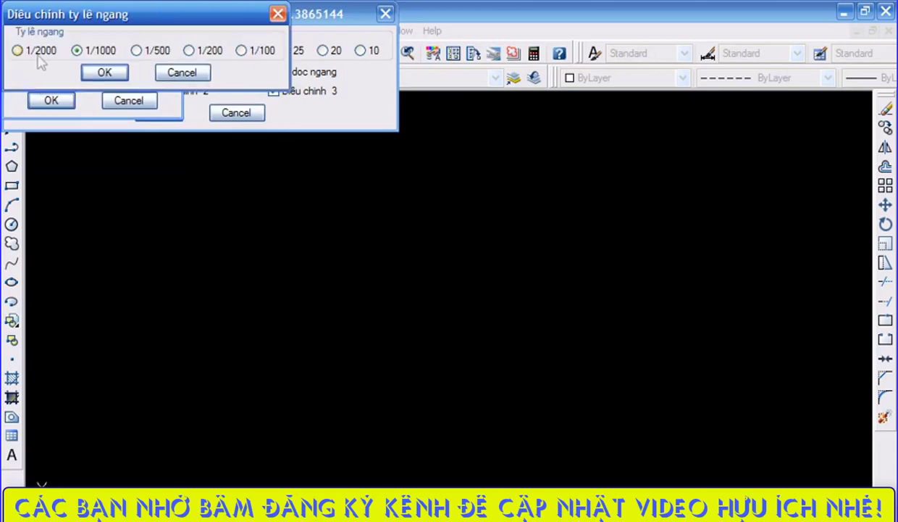
- Accept the 1/1000 horizontal scale settings and load a DULIEU data workbook from Local Disk (D:)
left_click(100, 73)
left_click(151, 109)
left_click(57, 60)
left_click(105, 60)
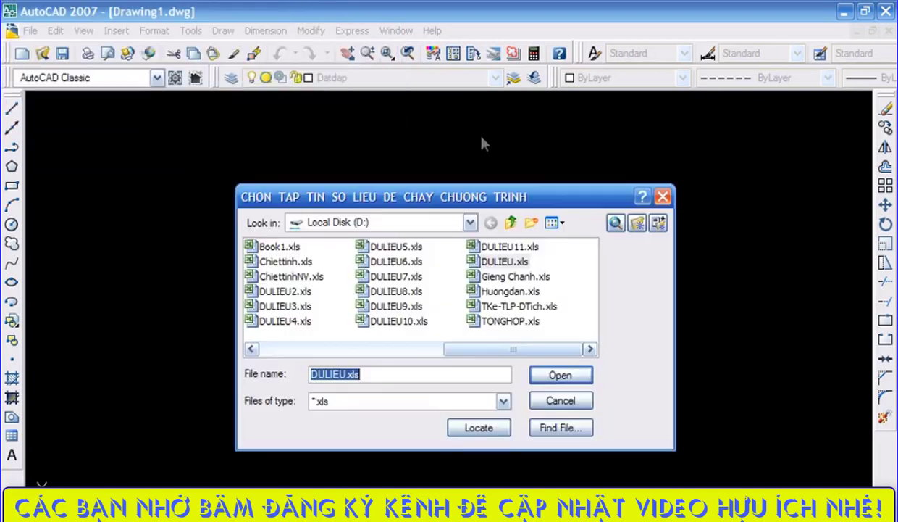
double_click(380, 283)
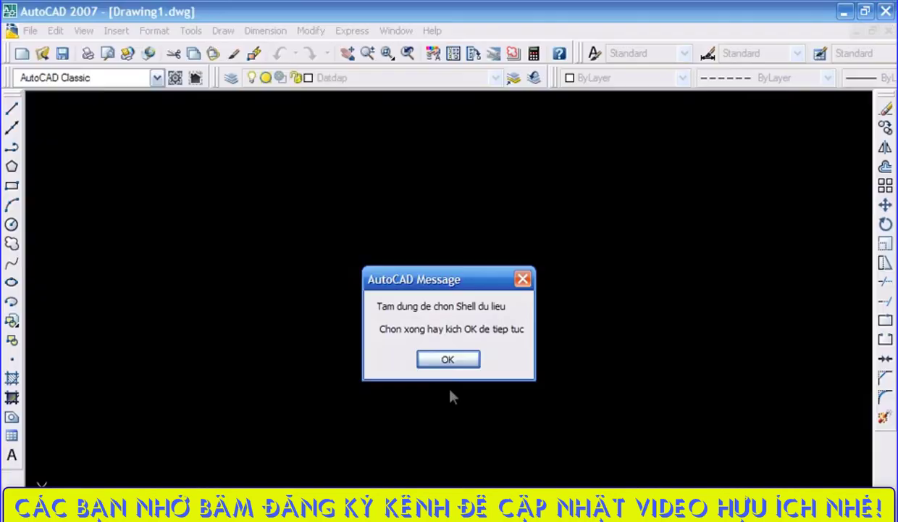
left_click(447, 360)
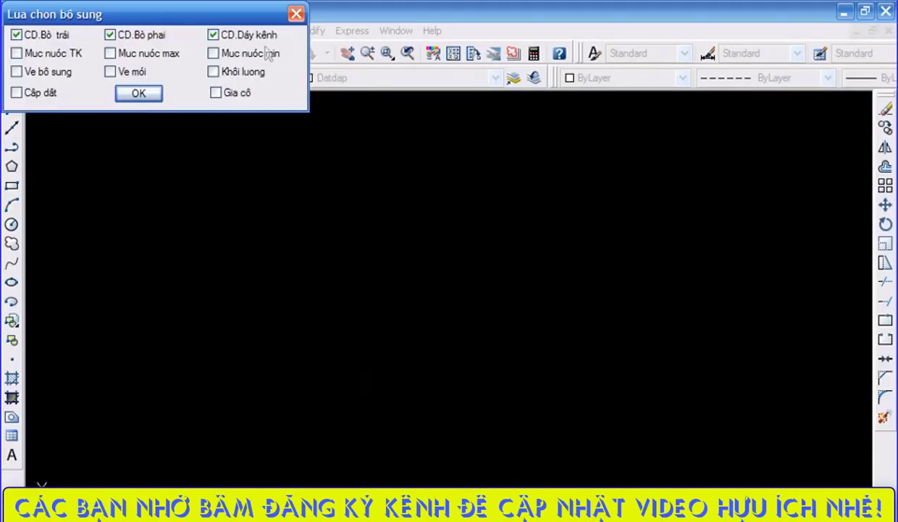
- Enable the Khối lượng and Gia cố options and accept 475.5 as the design channel-bottom elevation
left_click(213, 71)
left_click(213, 91)
left_click(141, 94)
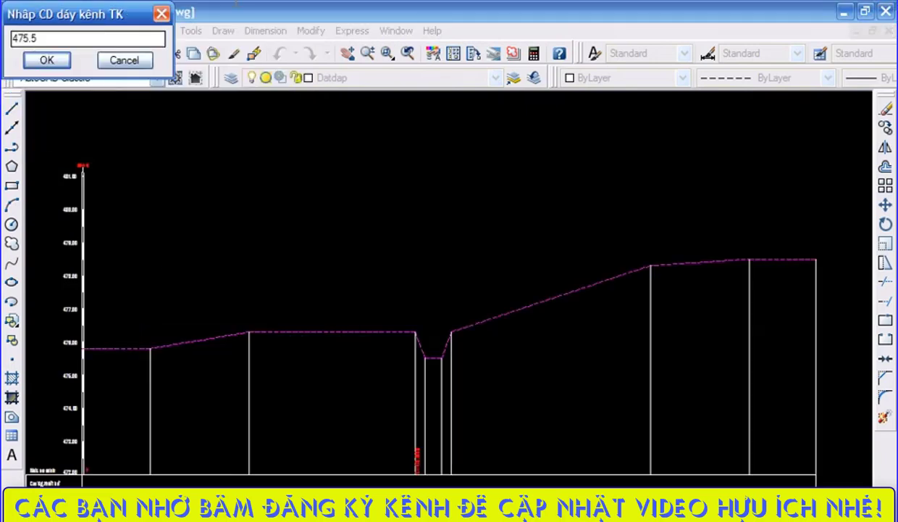
left_click(48, 60)
left_click(55, 59)
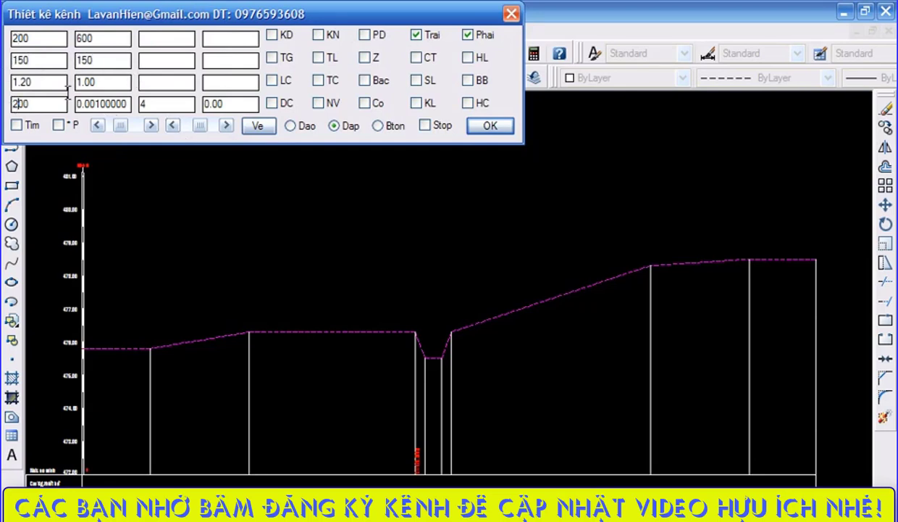
- Choose concrete lining with 20 cm wall thickness and 20 cm base slab, using a rectangular section of type CN
left_click(378, 126)
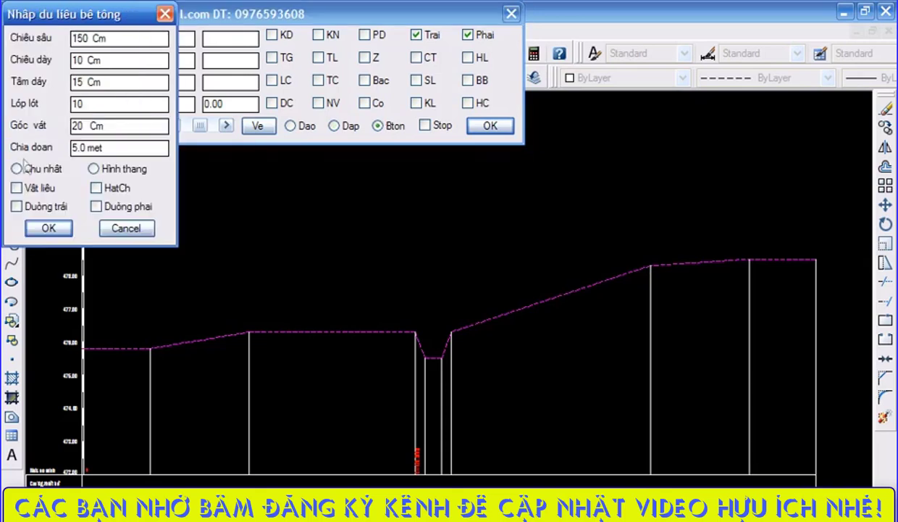
key("Tab")
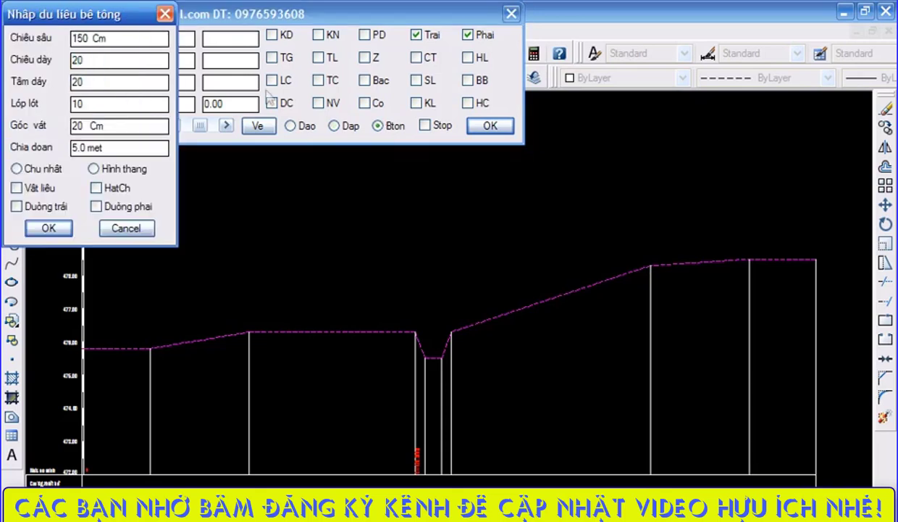
left_click(16, 168)
type("0  Rong B1")
key("Tab")
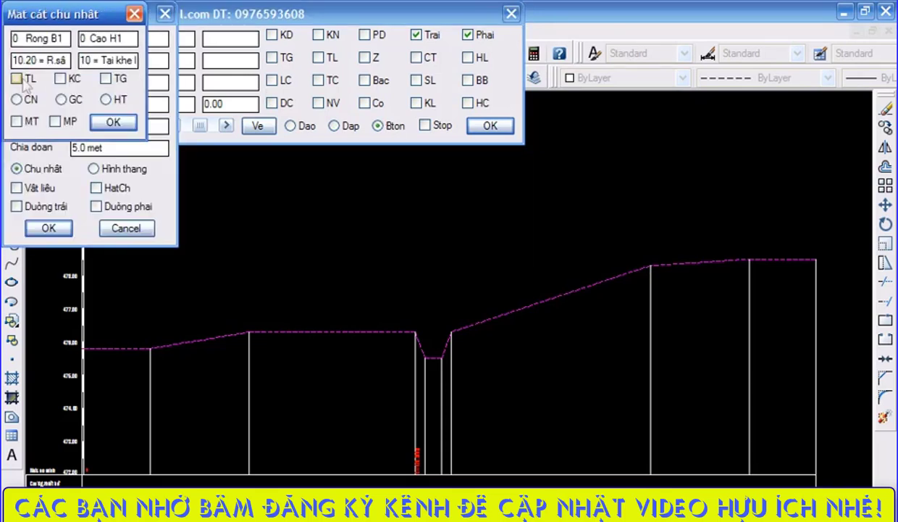
left_click(16, 98)
left_click(86, 36)
left_click(25, 103)
left_click(32, 60)
left_click(97, 121)
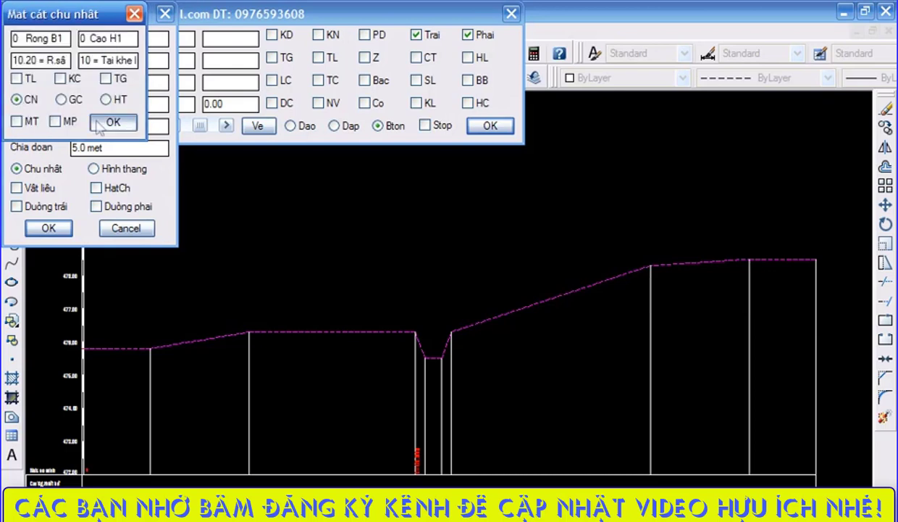
- Enable the Vật liệu option for the concrete lining and draw the rectangular channel section
left_click(31, 189)
left_click_drag(122, 36, 269, 37)
key("Delete")
left_click(61, 148)
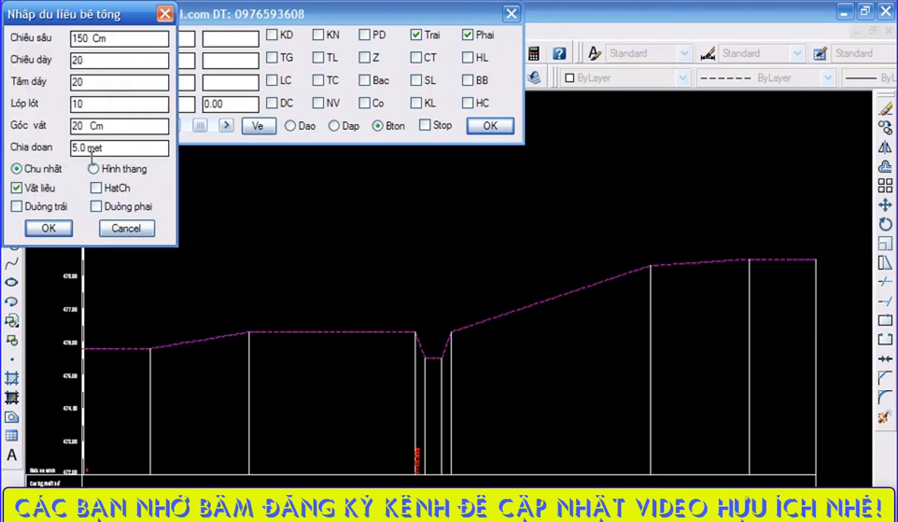
left_click(48, 228)
left_click(257, 126)
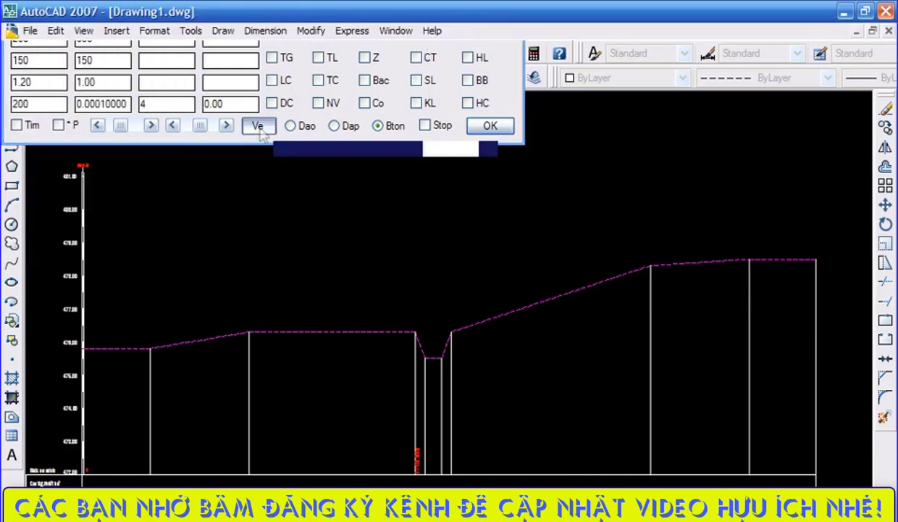
- Add one berm with a 30-wide drainage ditch to the Phai side and draw it
left_click(365, 102)
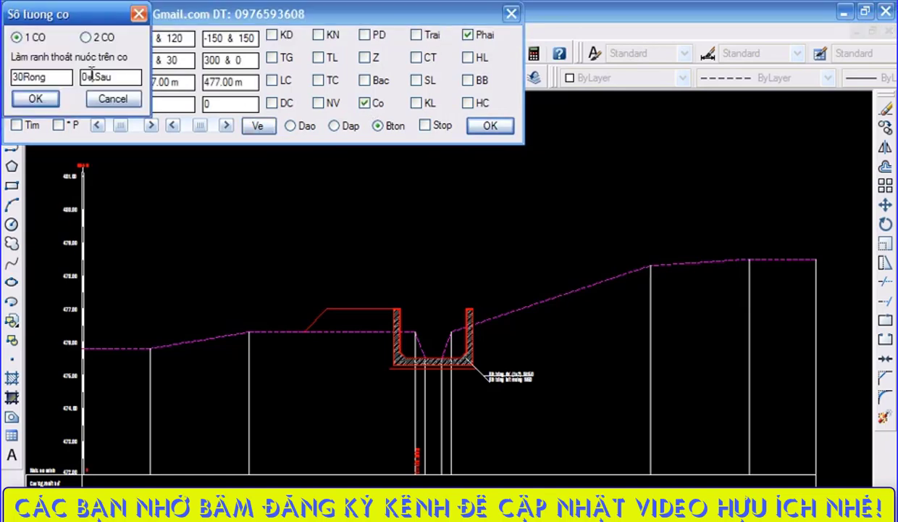
left_click(22, 98)
left_click(258, 126)
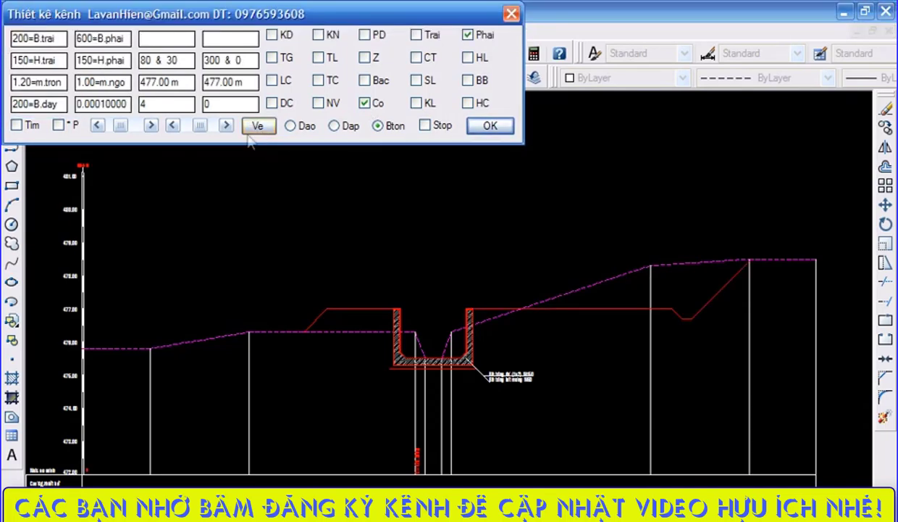
- Enable the HC option, accept the channel design, and draw the foundation excavation with a 0.50 slope and 20 clearance
left_click(467, 103)
left_click(94, 61)
left_click(22, 81)
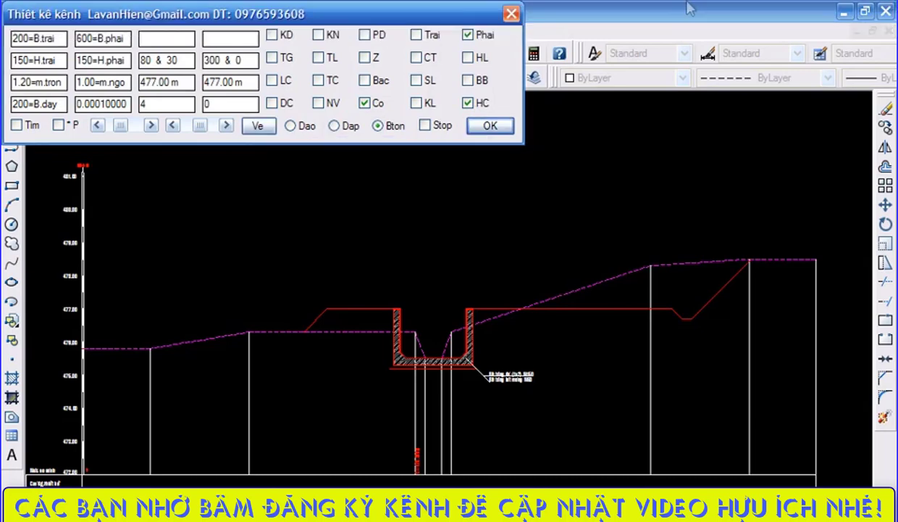
left_click(490, 126)
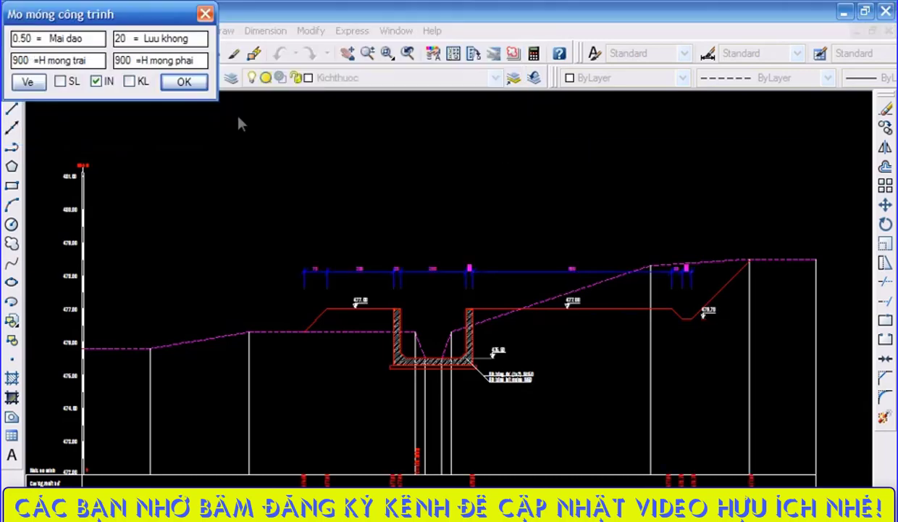
left_click(27, 82)
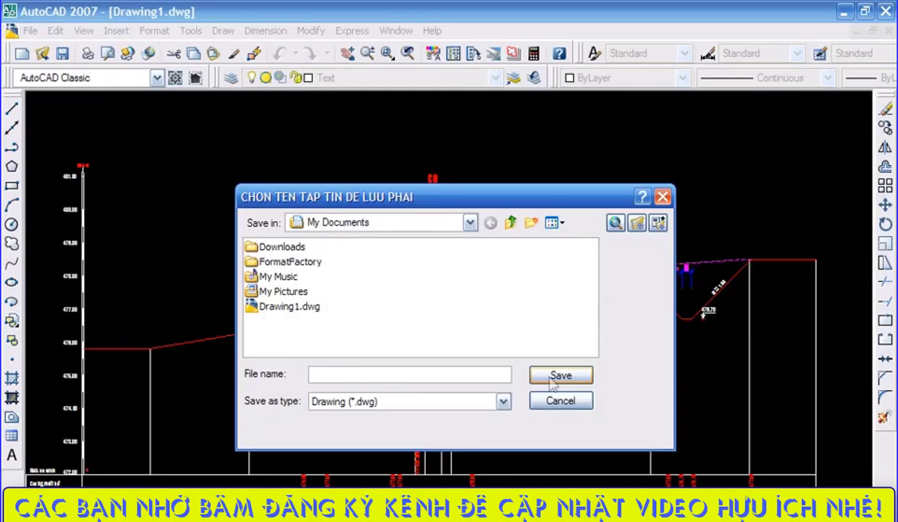
- Confirm saving the drawing file and draw the following foundation excavation with 910 depths and its concrete channel
left_click(551, 379)
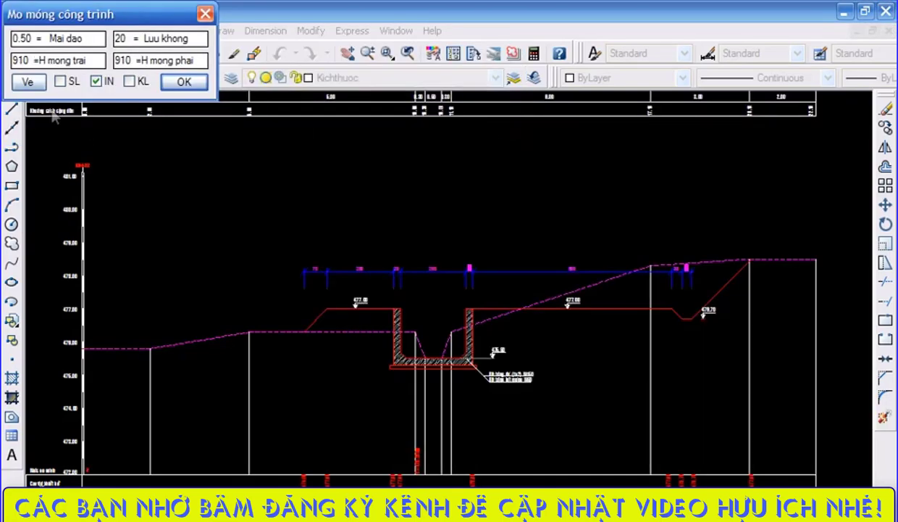
left_click(18, 82)
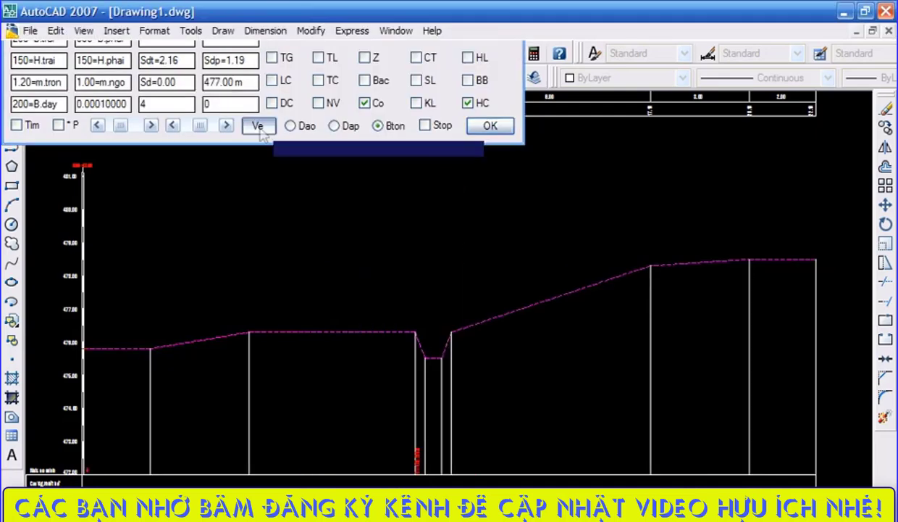
left_click(257, 125)
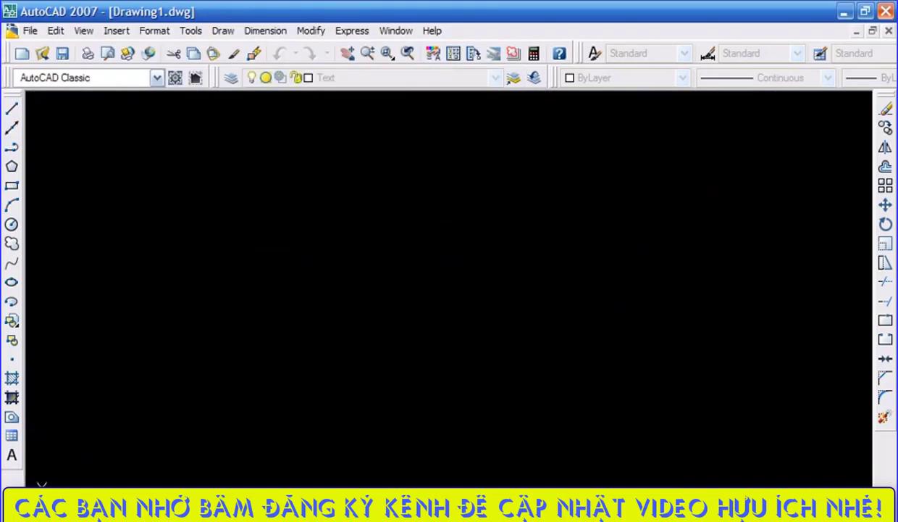
- Set the channel segment length to 2975 m and change its label's end station to K2+975
key("BackSpace")
key("BackSpace")
key("BackSpace")
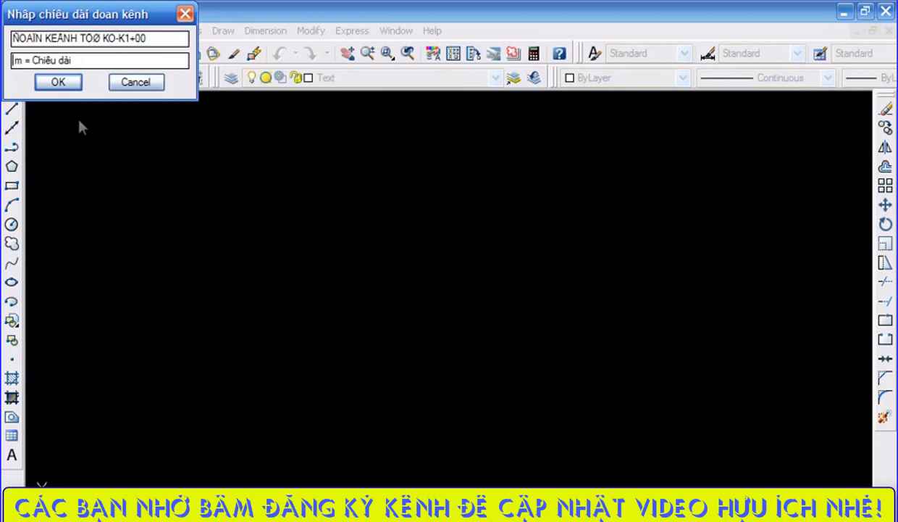
type("2975")
left_click(129, 38)
key("BackSpace")
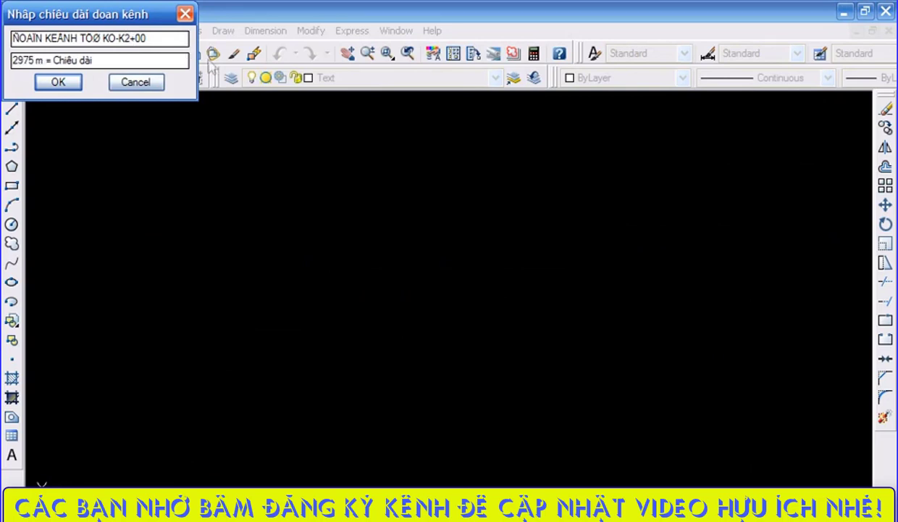
type("375")
key("Return")
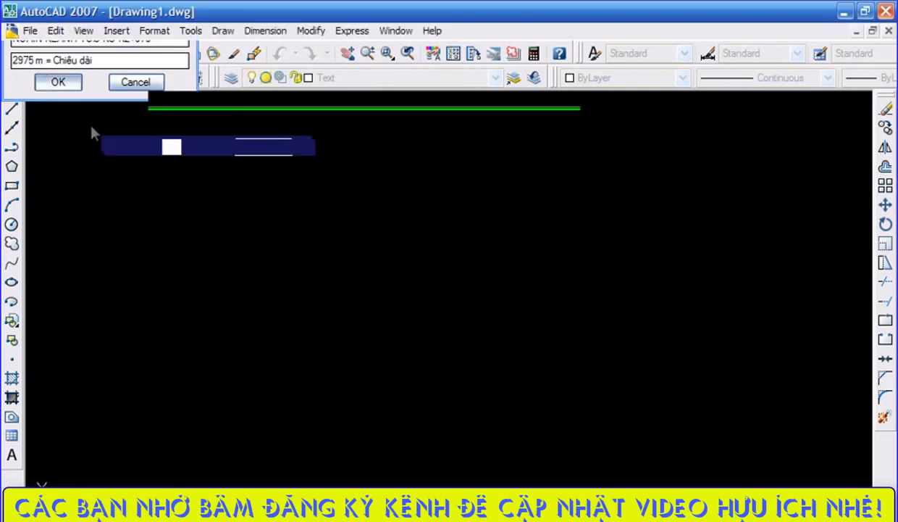
- Examine the generated channel plans, reinforcement details, steel schedule and quantity tables
mouse_move(340, 102)
middle_mouse_down()
mouse_move(293, 428)
mouse_move(297, 485)
middle_mouse_up()
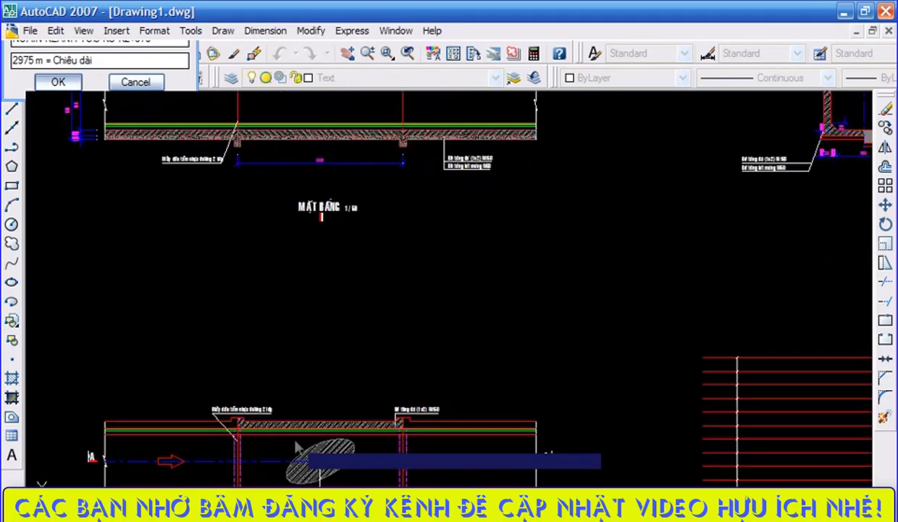
middle_click_drag(568, 313, 68, 352)
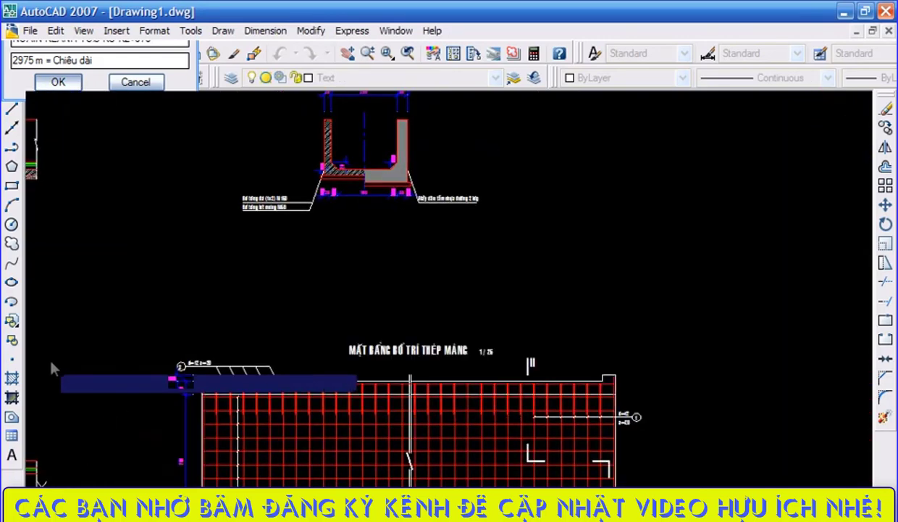
middle_click_drag(301, 305, 4, 442)
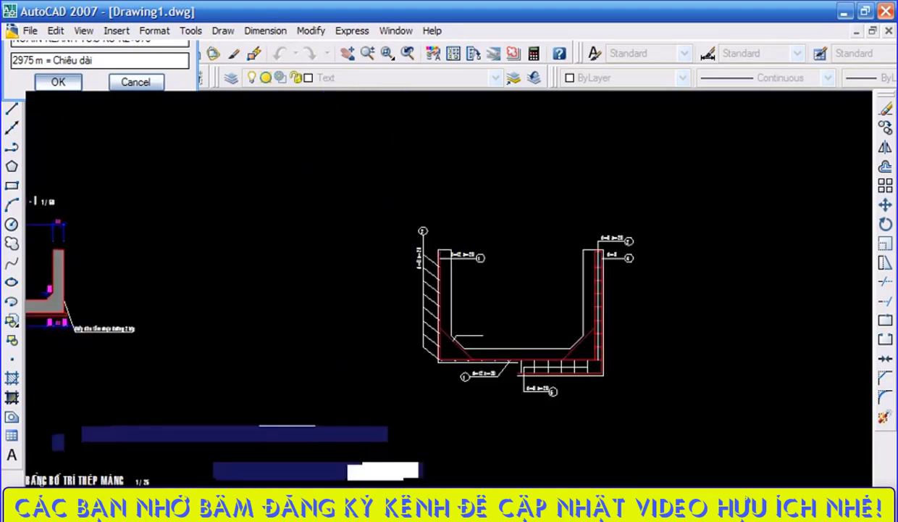
mouse_move(385, 488)
middle_mouse_down()
mouse_move(385, 359)
mouse_move(205, 425)
middle_mouse_up()
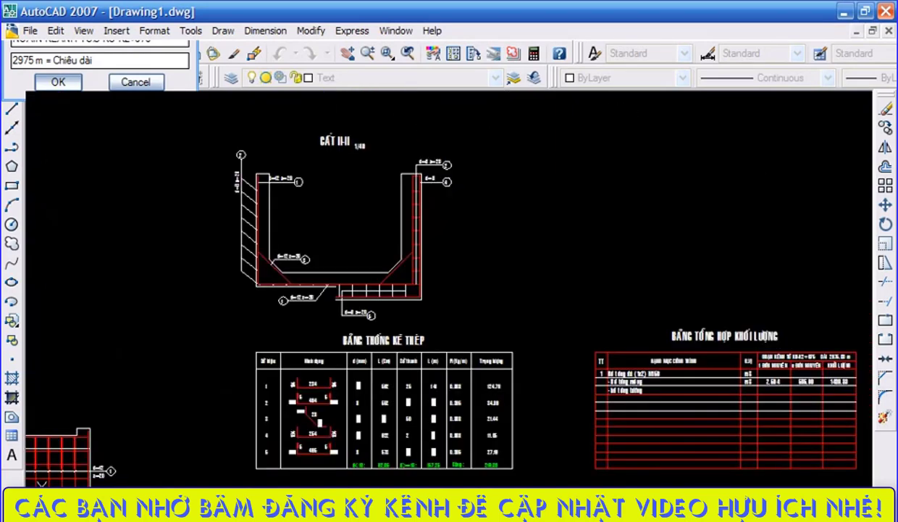
middle_click_drag(460, 518, 201, 409)
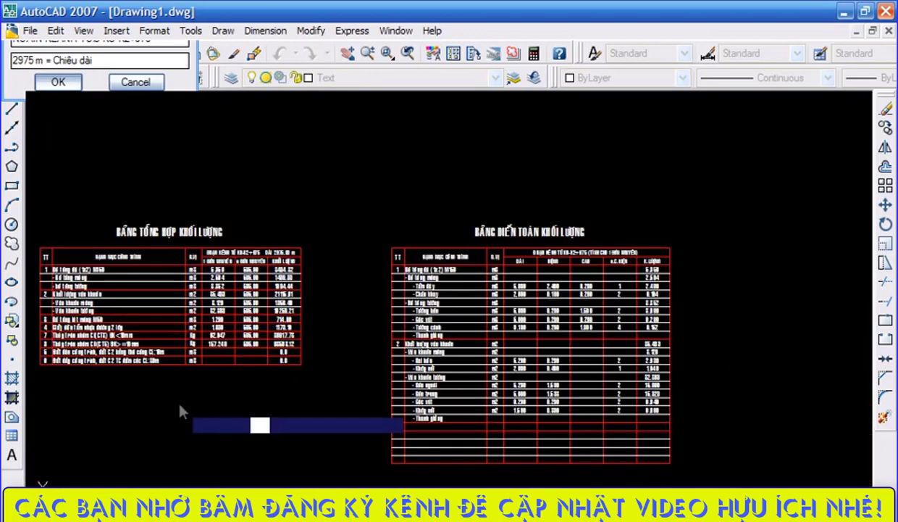
- Draw the foundation excavation with 920 depths and the next section's concrete channel, and accept that channel design
left_click(487, 126)
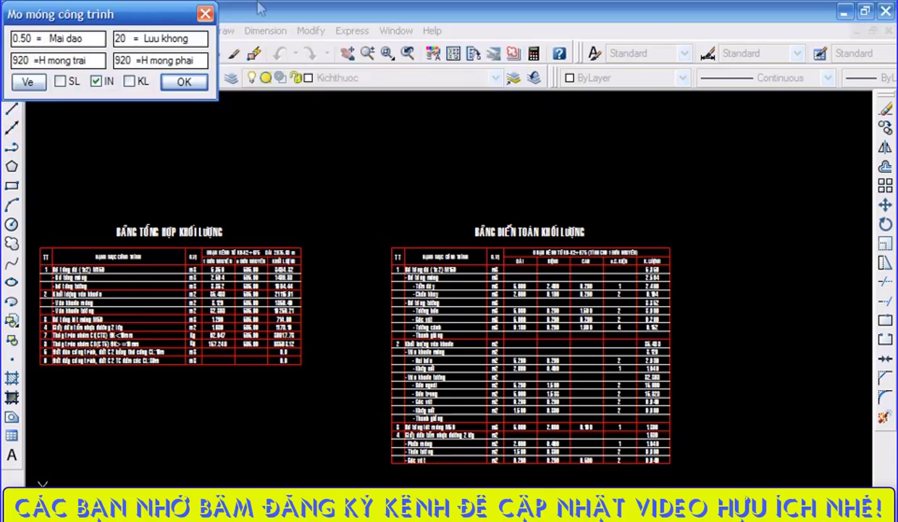
left_click(27, 82)
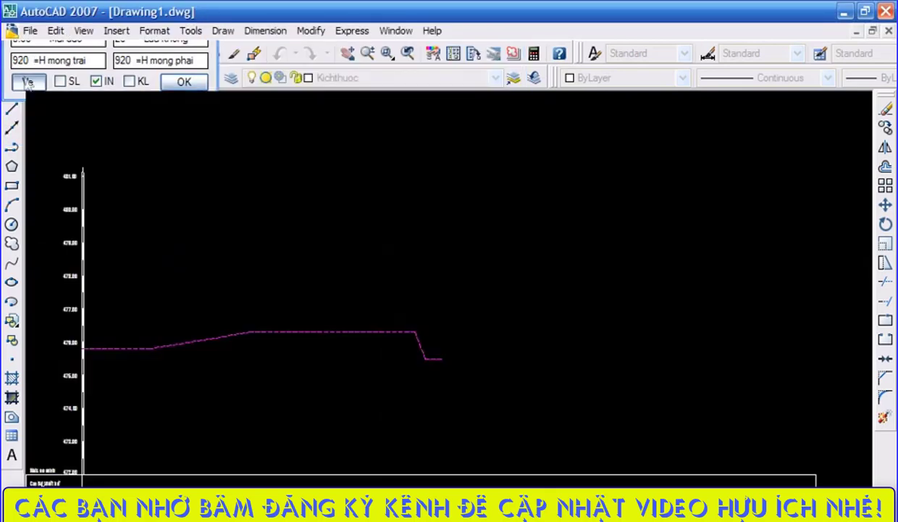
left_click(257, 126)
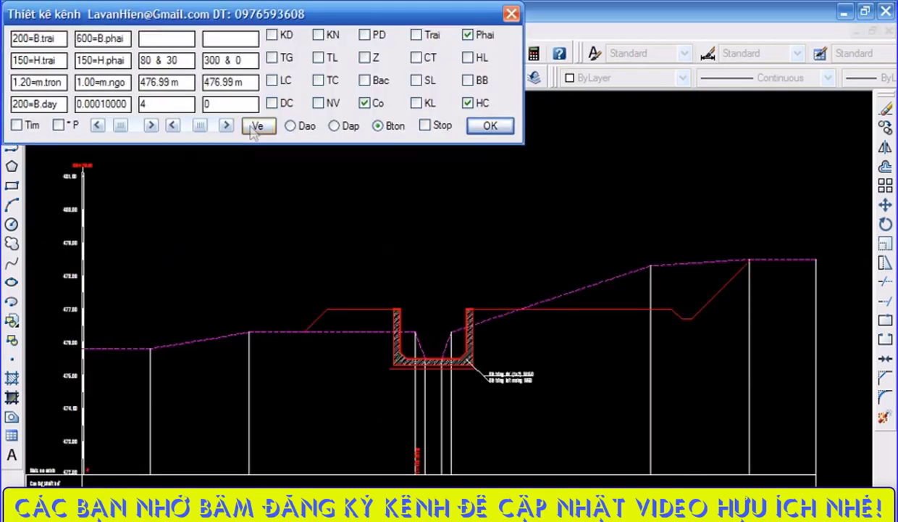
left_click(478, 61)
left_click(478, 126)
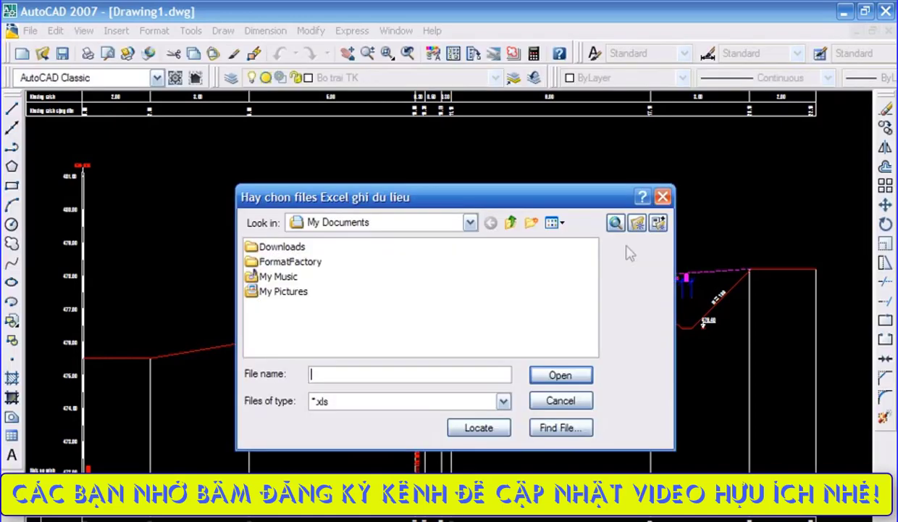
- Skip the first Excel output file and choose a workbook on Local Disk (D:) for writing the results
left_click(558, 402)
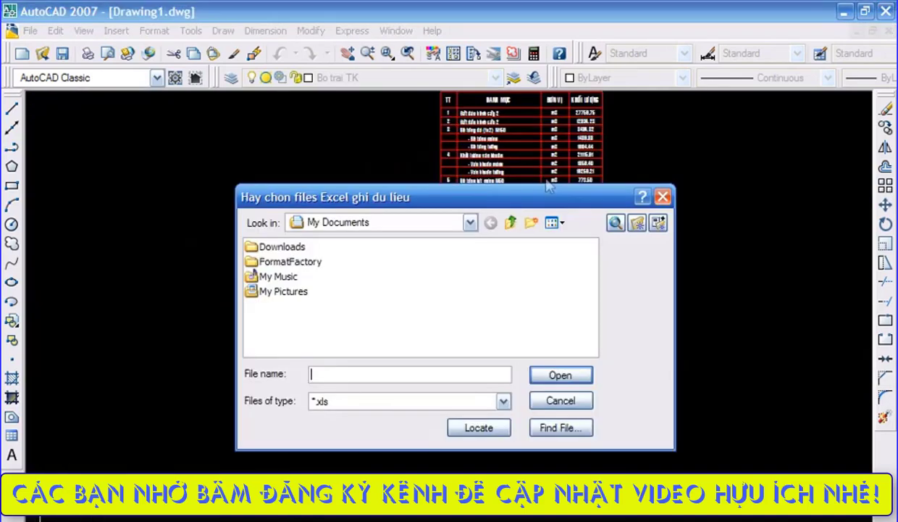
left_click(442, 222)
left_click(406, 309)
left_click(590, 349)
left_click(590, 348)
double_click(510, 262)
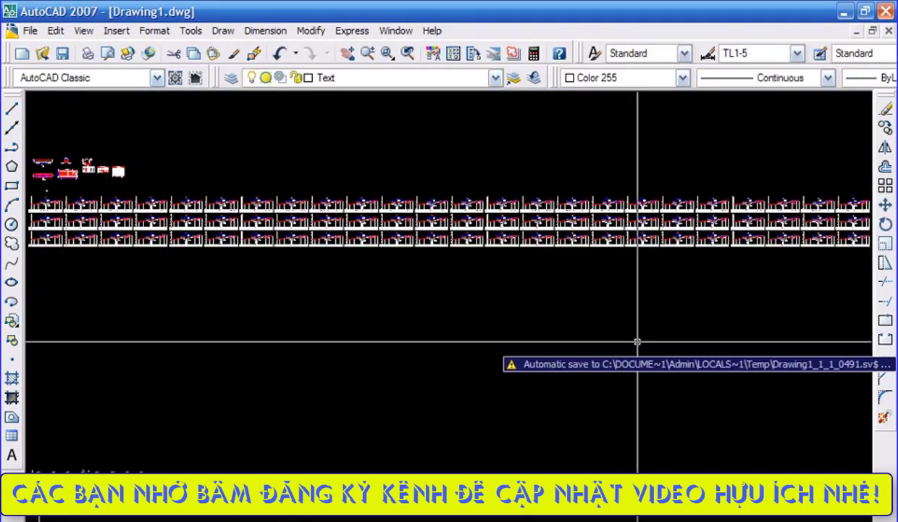
- Switch to Excel and review the rows exported to Chiettinh.xls and the elevation rows in Book1
scroll(526, 359, "down", 20)
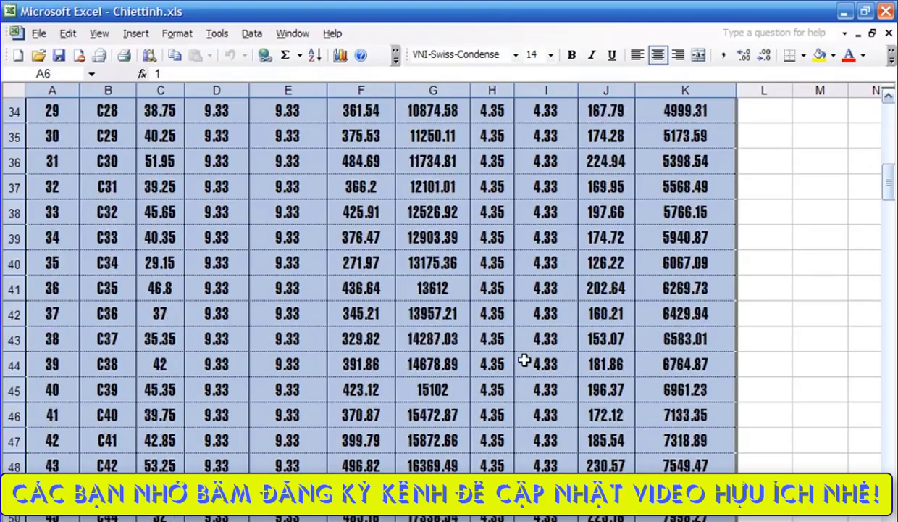
key("alt+Tab")
scroll(449, 283, "down", 7)
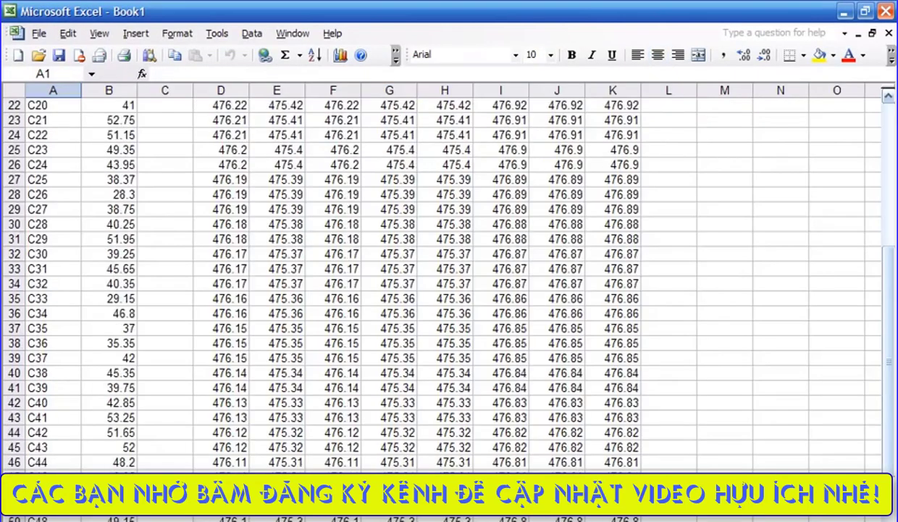
- Switch to AutoCAD and examine the channel's longitudinal section, concrete cross-section, reinforcement detail and steel schedule
scroll(450, 283, "up", 7)
key("alt+Tab")
scroll(224, 225, "up", 14)
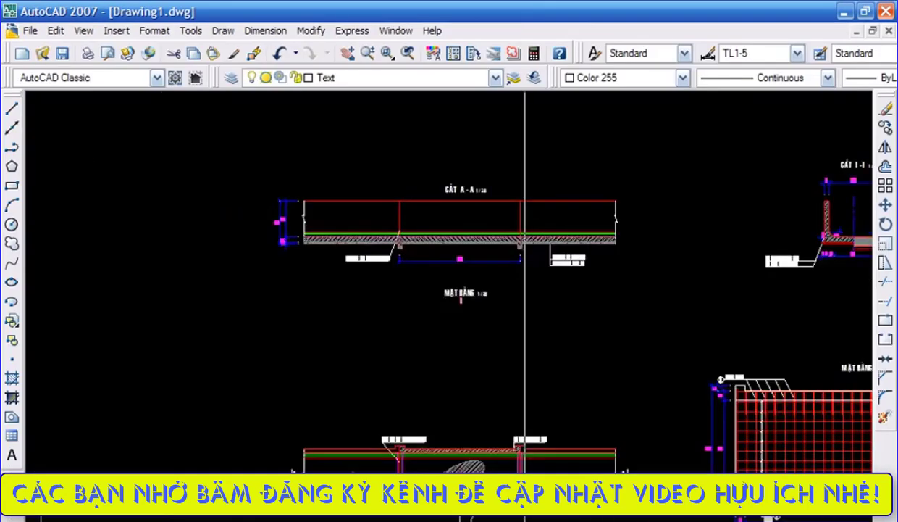
scroll(618, 508, "down", 4)
scroll(456, 507, "up", 5)
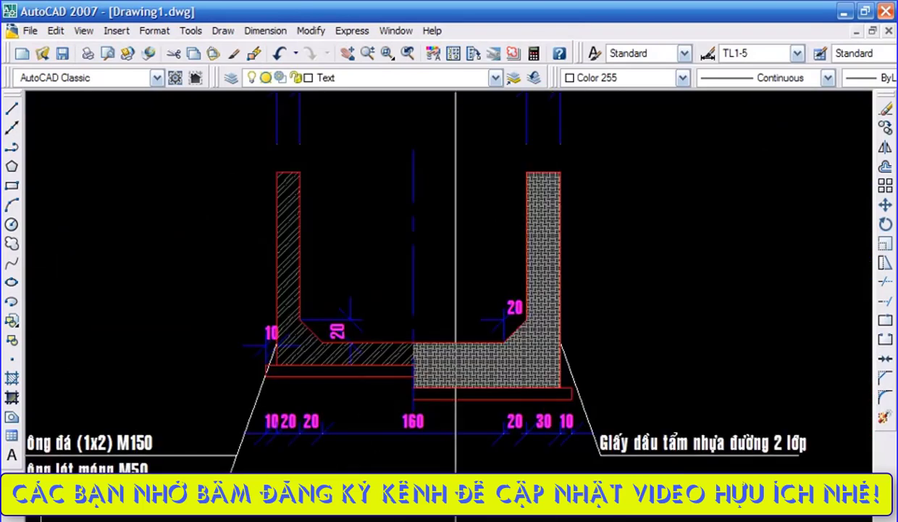
scroll(456, 507, "down", 5)
scroll(467, 507, "up", 4)
middle_click_drag(692, 519, 691, 475)
scroll(692, 507, "down", 4)
scroll(692, 507, "up", 3)
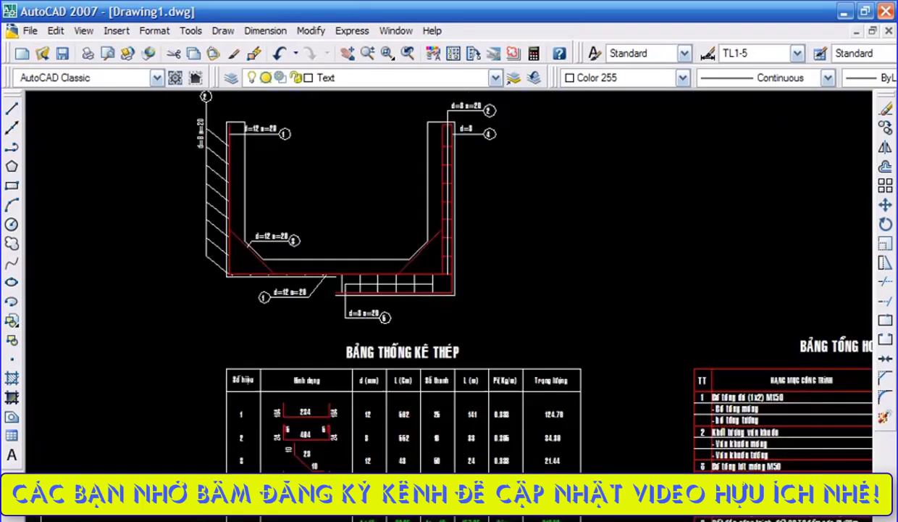
- Examine the channel's summary quantity table and the detailed quantity breakdown table beside it
mouse_move(692, 507)
middle_mouse_down()
mouse_move(688, 478)
mouse_move(688, 513)
middle_mouse_up()
middle_click_drag(814, 491, 825, 493)
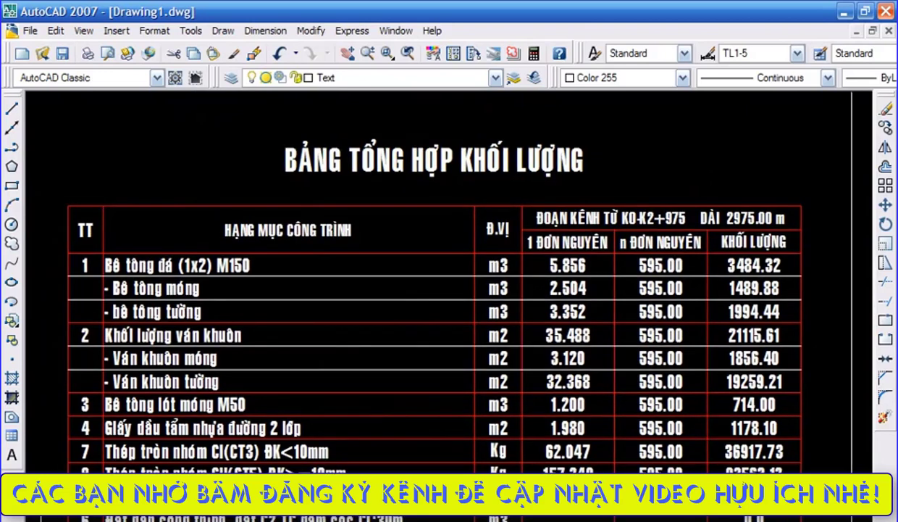
scroll(307, 464, "down", 8)
scroll(454, 500, "up", 6)
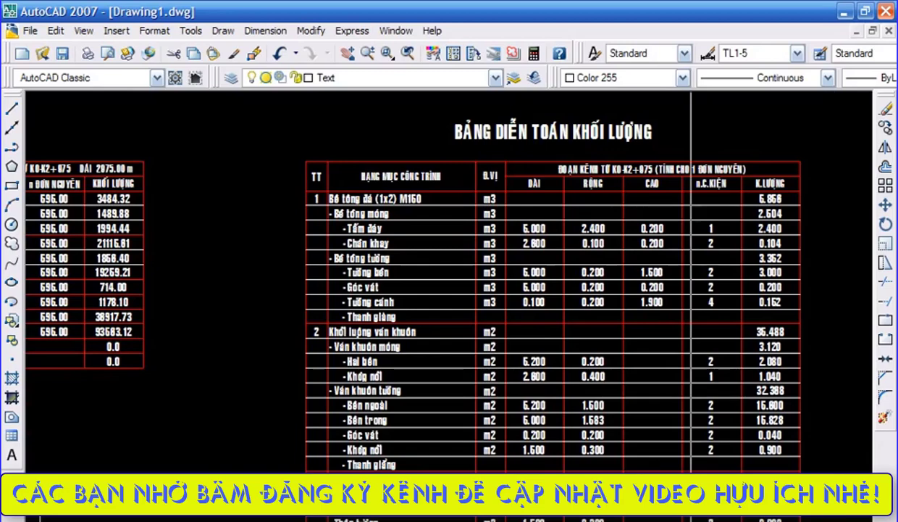
- Inspect the generated channel cross-sections, including their ground lines, elevation scales and concrete-lined profiles
scroll(690, 486, "down", 8)
scroll(401, 365, "up", 9)
middle_click_drag(586, 108, 586, 293)
middle_click_drag(232, 339, 312, 400)
scroll(499, 407, "up", 1)
middle_click_drag(530, 520, 459, 458)
scroll(631, 507, "down", 8)
middle_click_drag(726, 518, 583, 430)
scroll(583, 502, "up", 3)
scroll(583, 502, "down", 3)
scroll(130, 478, "up", 6)
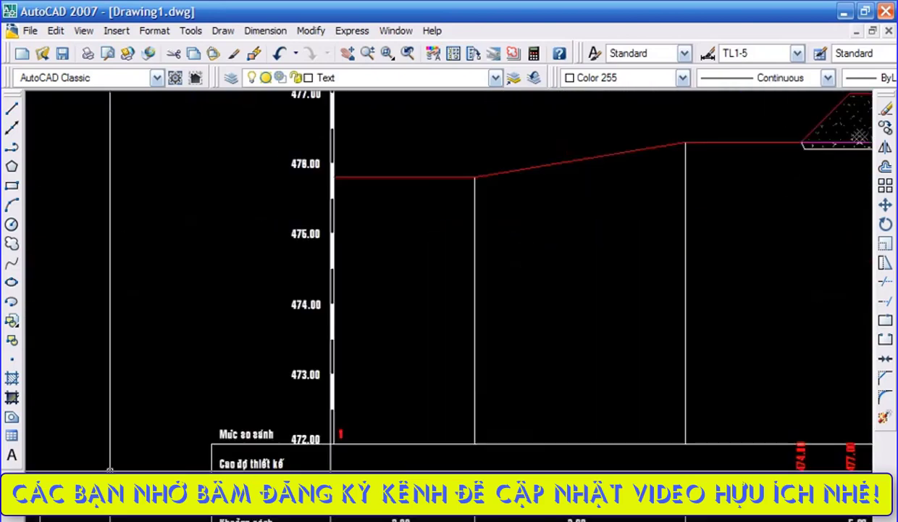
scroll(216, 481, "up", 2)
middle_click_drag(216, 481, 209, 357)
scroll(481, 256, "down", 6)
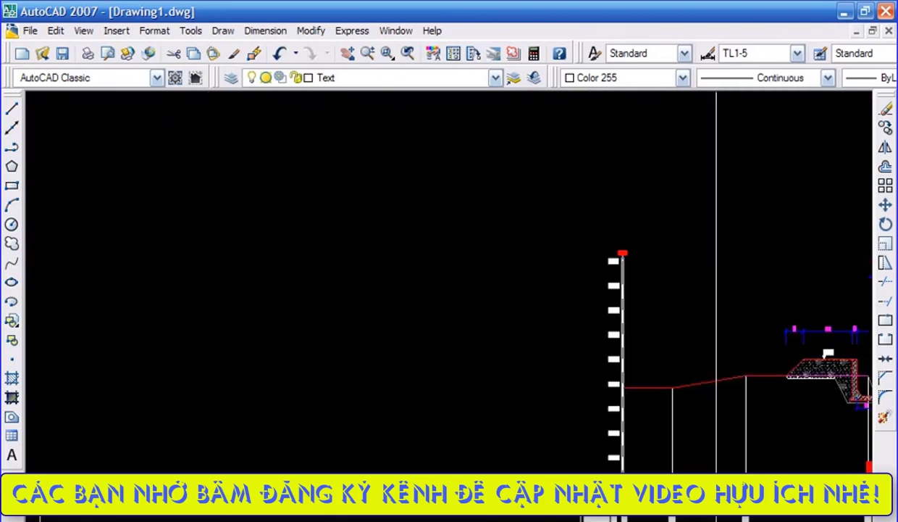
scroll(518, 427, "up", 3)
middle_click_drag(522, 469, 525, 462)
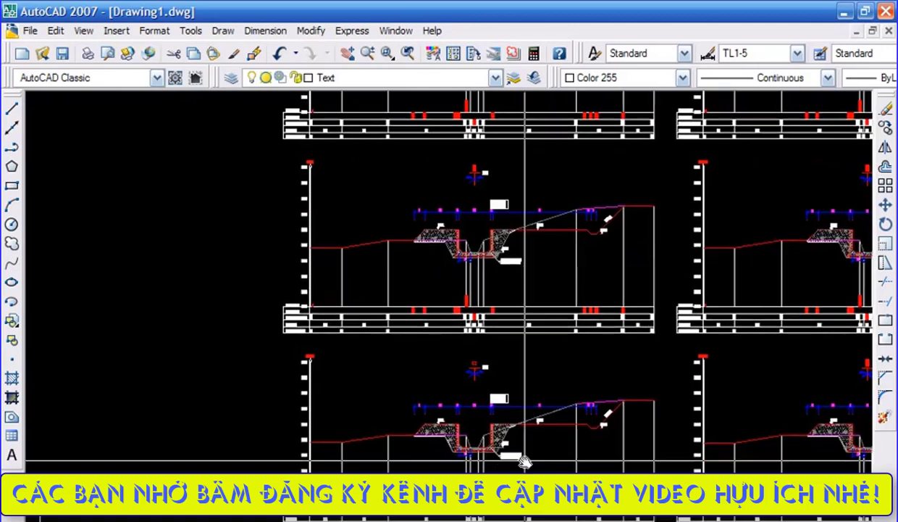
- Examine the channel's longitudinal profile, its elevation rows for the stakes and the labels naming each elevation line
scroll(526, 461, "down", 6)
scroll(465, 487, "up", 6)
middle_click_drag(413, 444, 461, 492)
scroll(461, 492, "up", 1)
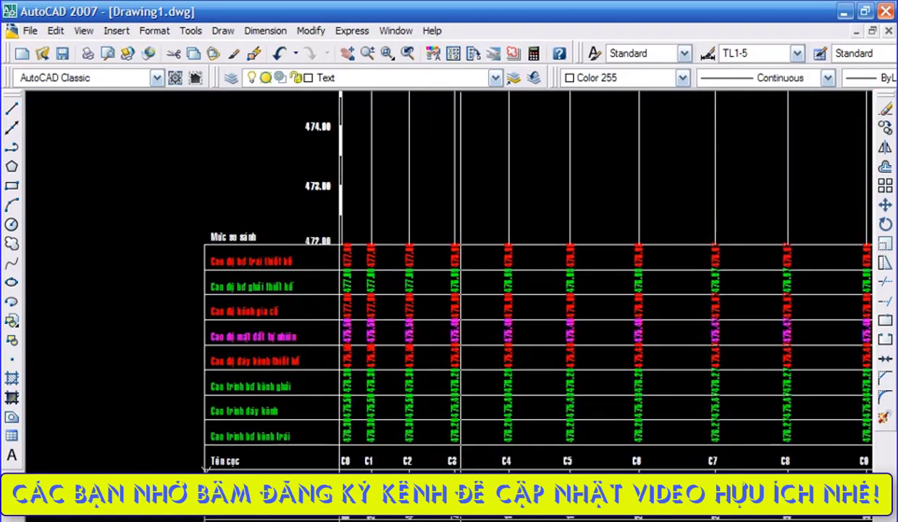
scroll(494, 500, "down", 4)
scroll(531, 424, "up", 5)
scroll(461, 456, "up", 1)
middle_click_drag(462, 456, 461, 470)
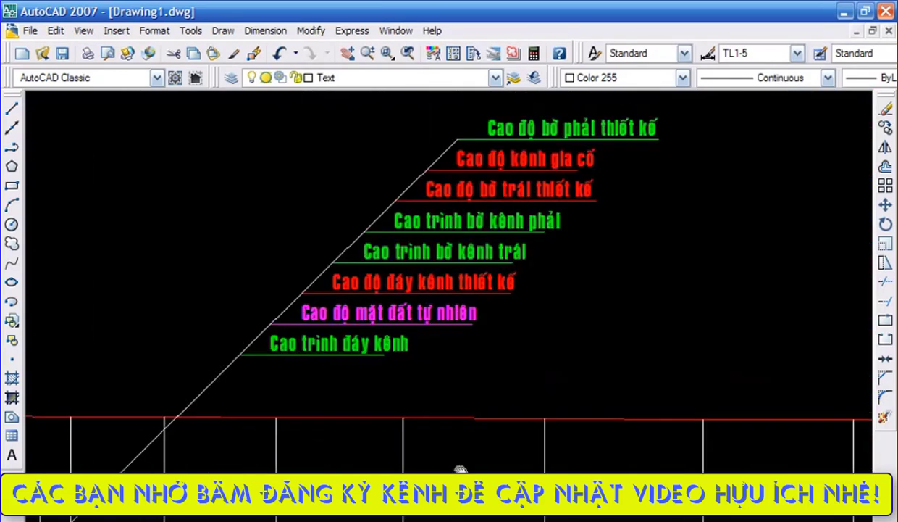
scroll(461, 470, "down", 5)
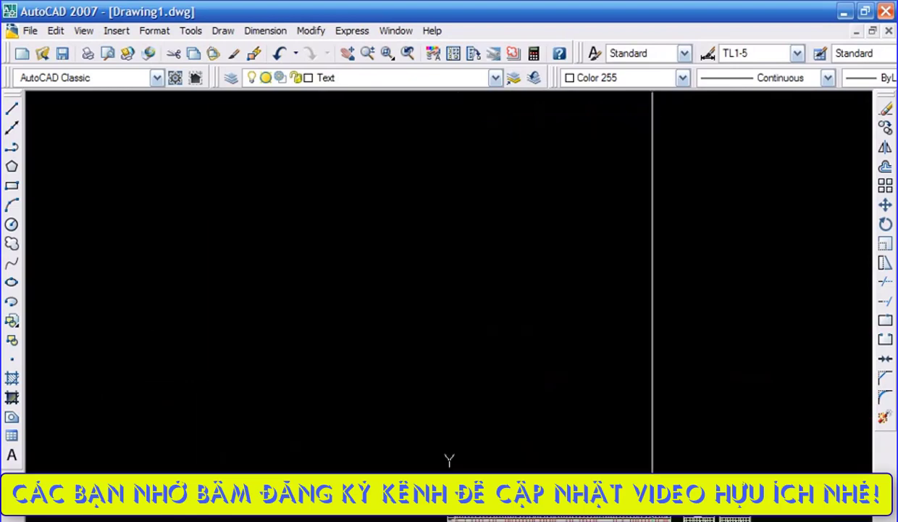
- Examine the station-by-station volume calculation sheets and the overall BẢNG KHỐI LƯỢNG quantity table
scroll(634, 373, "up", 6)
scroll(635, 372, "down", 5)
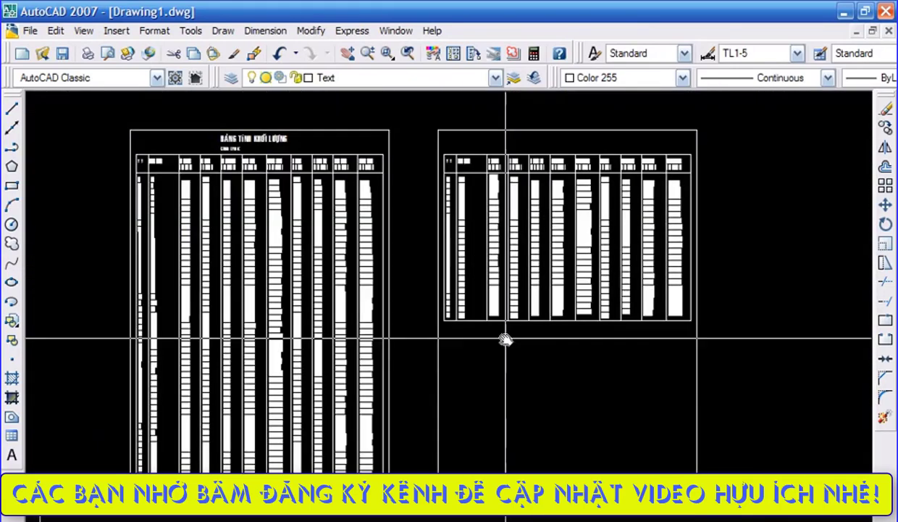
scroll(505, 337, "up", 4)
scroll(572, 420, "down", 4)
scroll(540, 435, "up", 5)
middle_click_drag(735, 500, 735, 494)
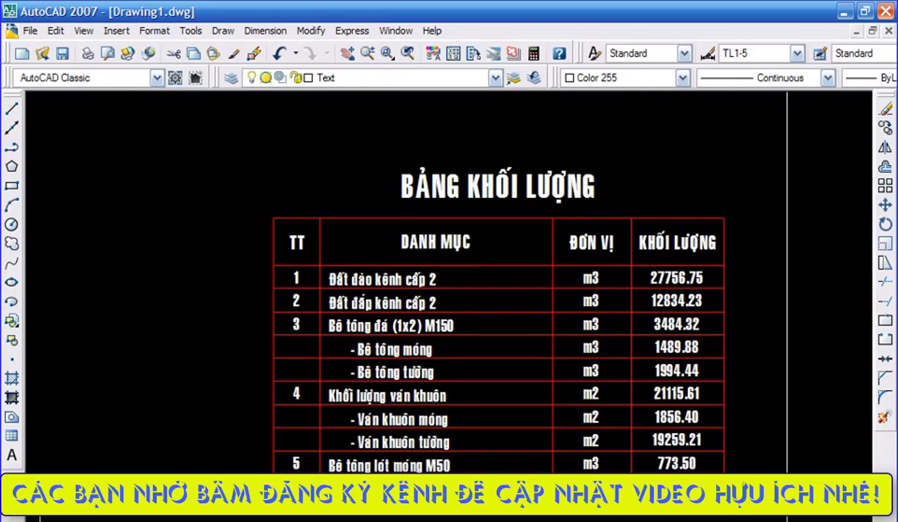
- View the complete set of generated drawings and open the command history text window
scroll(691, 519, "down", 10)
middle_click_drag(594, 478, 209, 468)
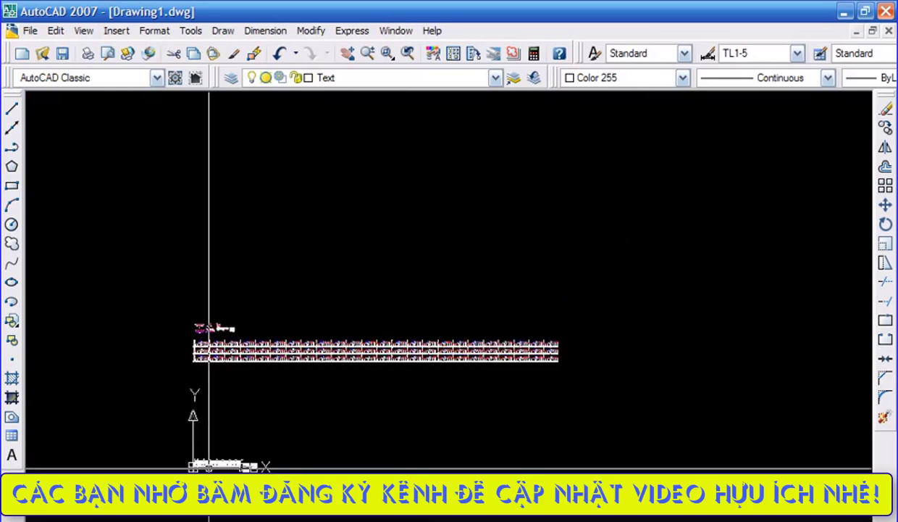
scroll(255, 479, "up", 2)
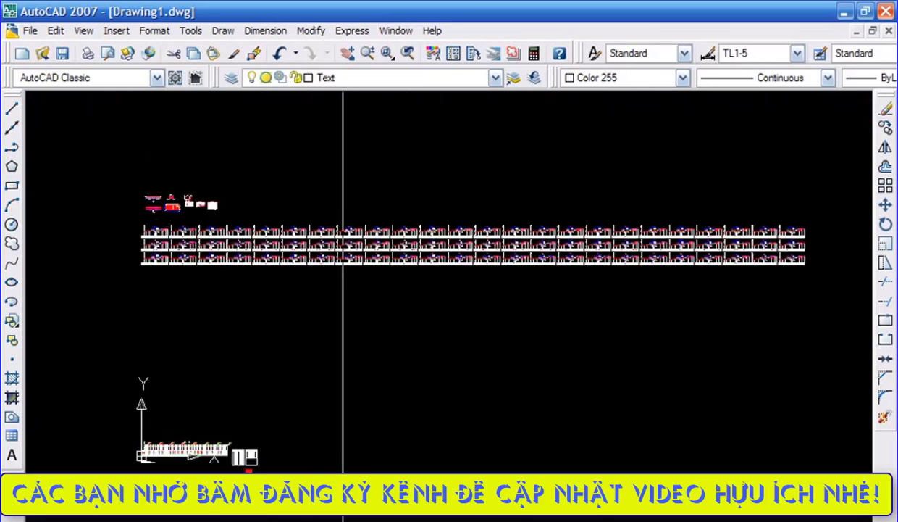
key("F2")
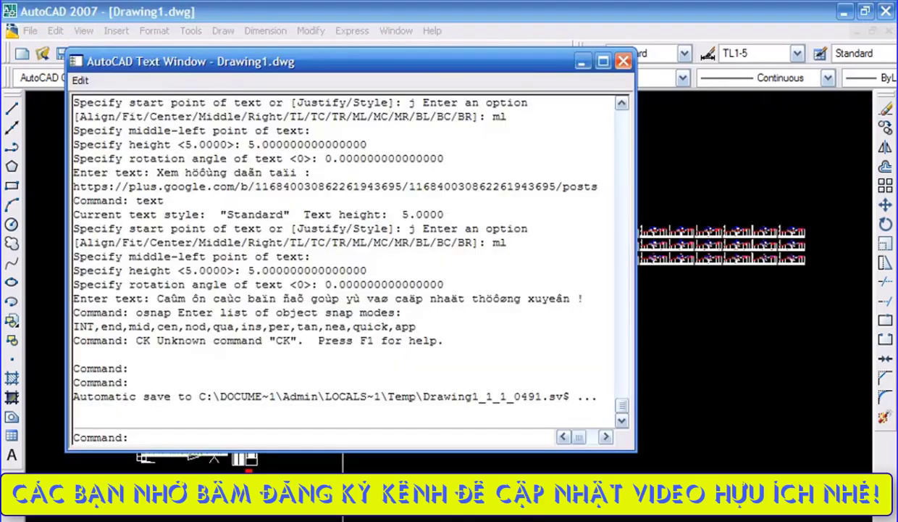